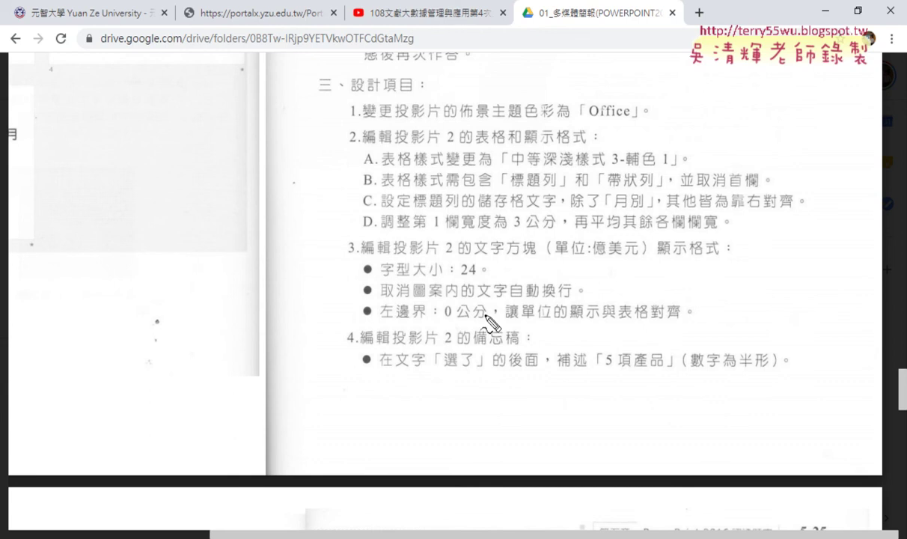
# Step: Mark the 24 pt, no word wrap and 0 cm left margin requirements in the PDF, then minimize Chrome
pyautogui.moveTo(449, 276); pyautogui.dragTo(487, 276)
pyautogui.moveTo(571, 297)
pyautogui.mouseDown()
pyautogui.moveTo(425, 300)
pyautogui.moveTo(380, 284)
pyautogui.moveTo(424, 298)
pyautogui.mouseUp()
pyautogui.moveTo(591, 273)
pyautogui.mouseDown()
pyautogui.moveTo(582, 293)
pyautogui.moveTo(599, 294)
pyautogui.mouseUp()
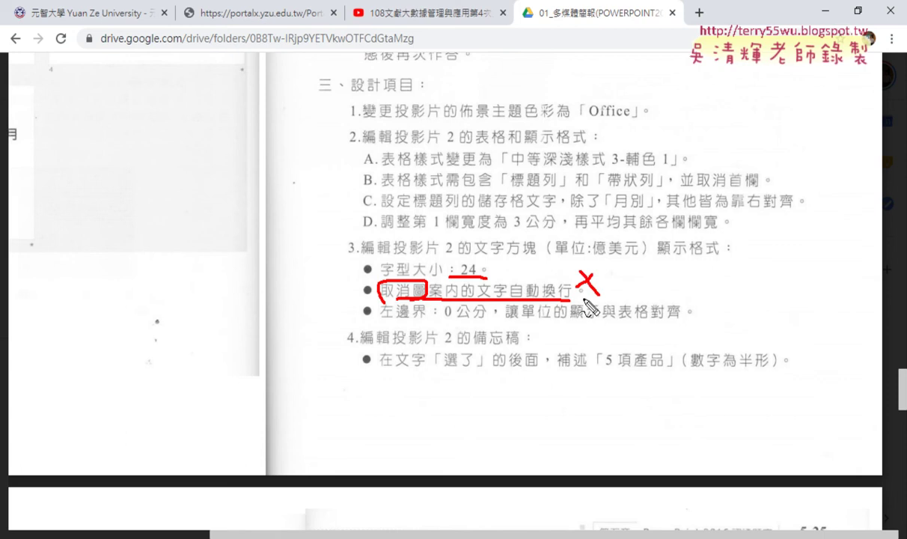
pyautogui.moveTo(444, 317); pyautogui.dragTo(497, 316)
pyautogui.press('Escape')
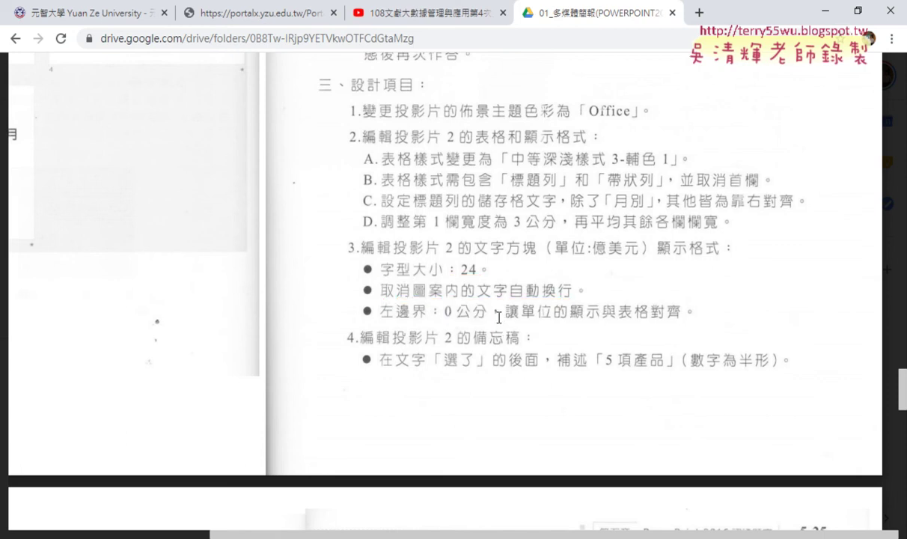
pyautogui.click(826, 14)
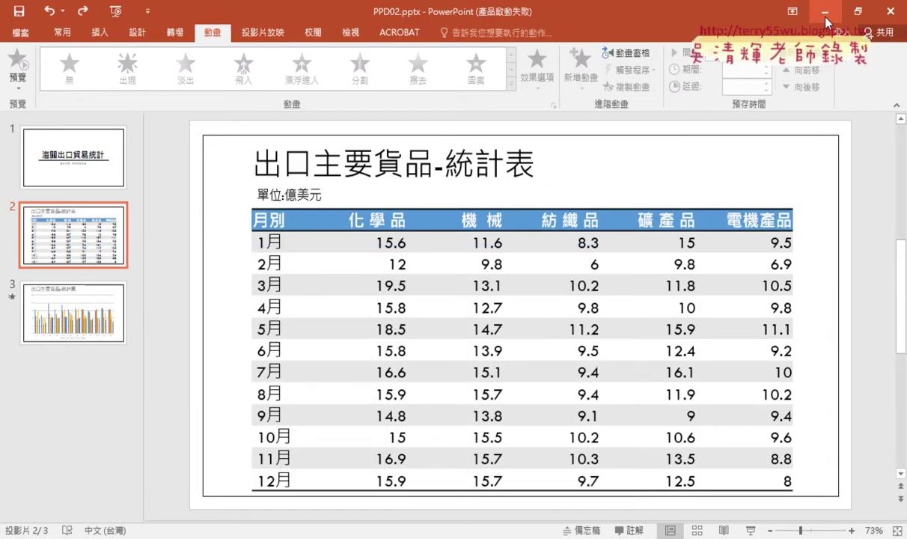
# Step: Set the 單位:億美元 text box on slide 2 to 24 pt from the Home tab
pyautogui.click(282, 193)
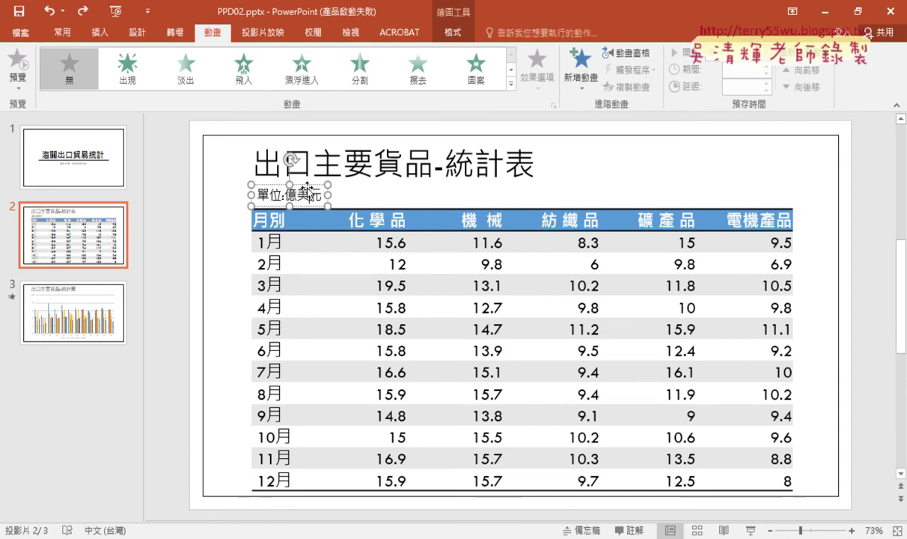
pyautogui.click(267, 194)
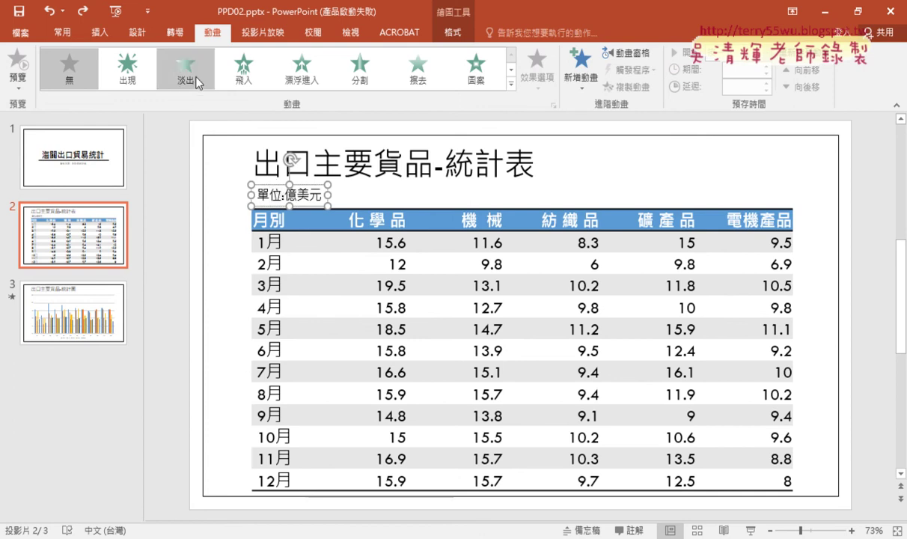
pyautogui.click(60, 32)
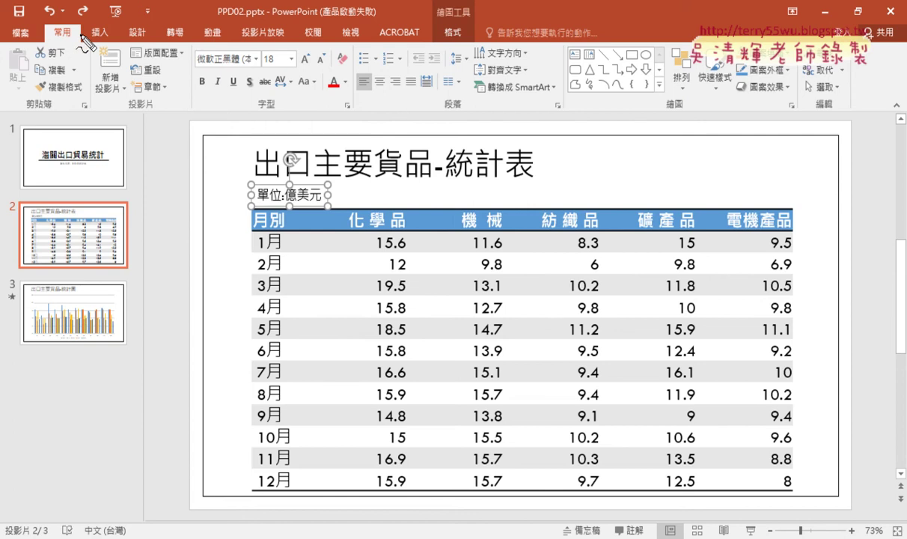
pyautogui.moveTo(84, 41); pyautogui.dragTo(96, 34)
pyautogui.moveTo(283, 75)
pyautogui.mouseDown()
pyautogui.moveTo(257, 54)
pyautogui.moveTo(284, 73)
pyautogui.mouseUp()
pyautogui.moveTo(283, 186)
pyautogui.mouseDown()
pyautogui.moveTo(282, 101)
pyautogui.moveTo(301, 98)
pyautogui.mouseUp()
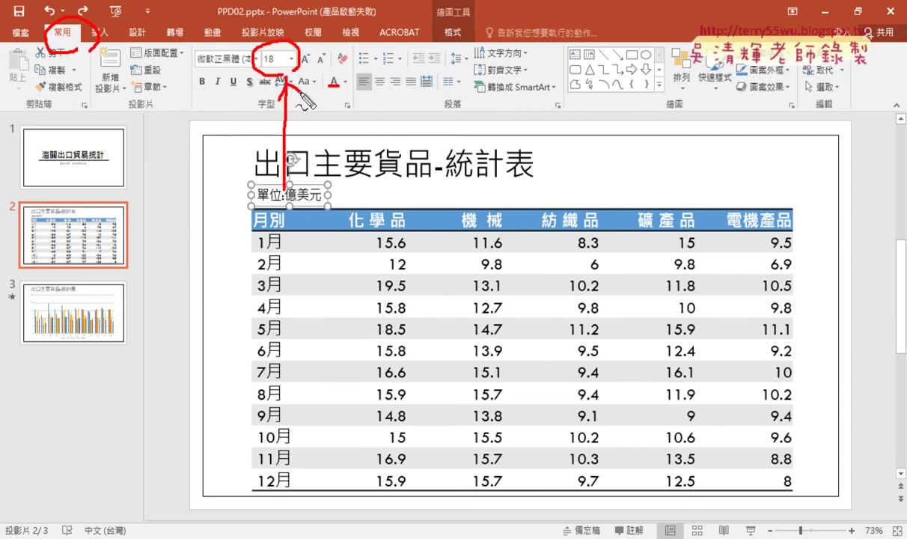
pyautogui.press('Escape')
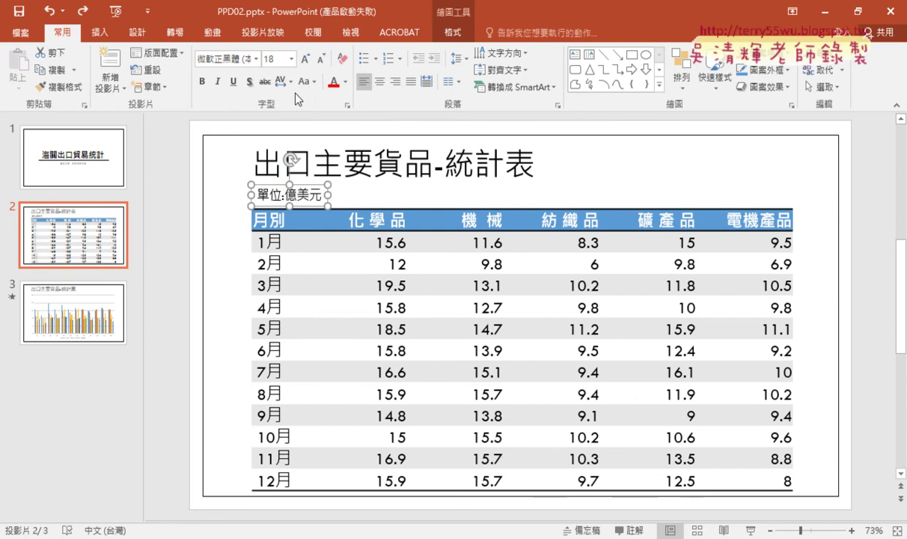
pyautogui.click(291, 59)
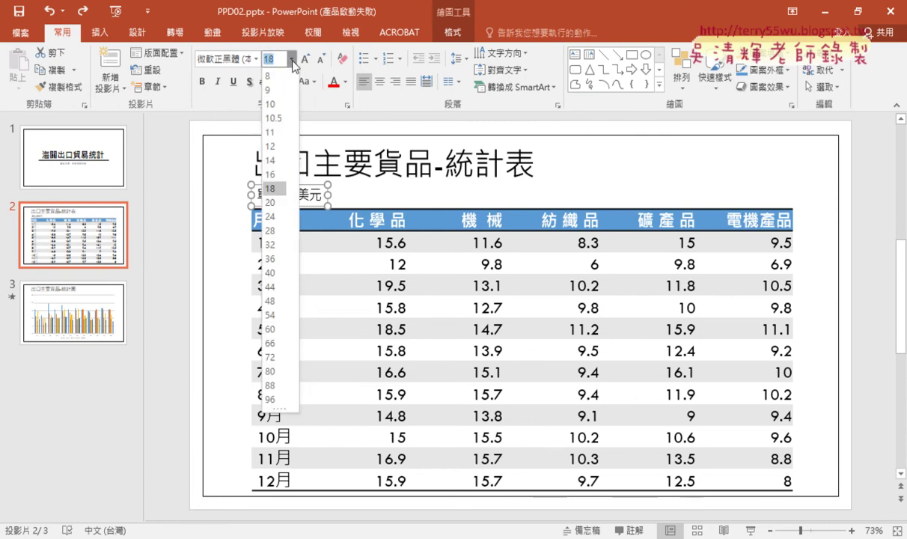
pyautogui.click(271, 217)
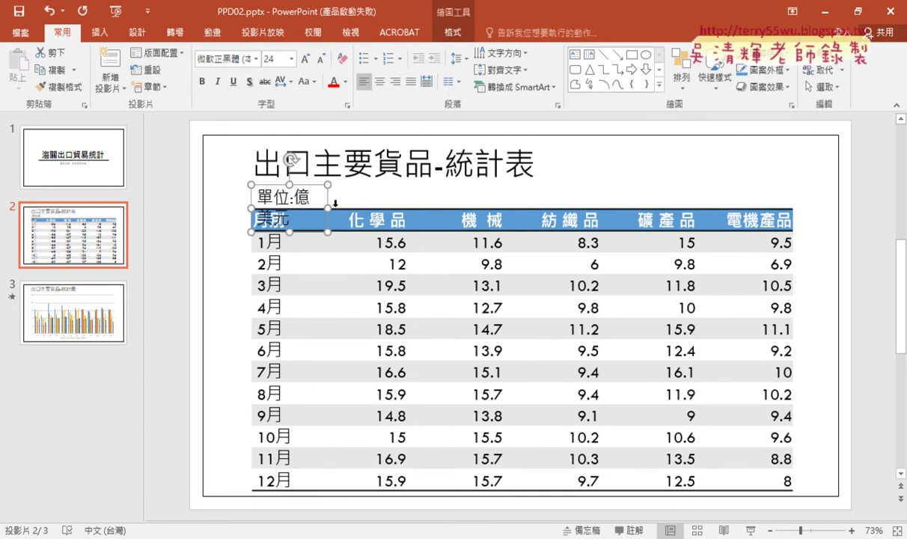
# Step: Undo a trial widening of the unit text box and show the Drawing Tools Format tab
pyautogui.moveTo(328, 211); pyautogui.dragTo(398, 204)
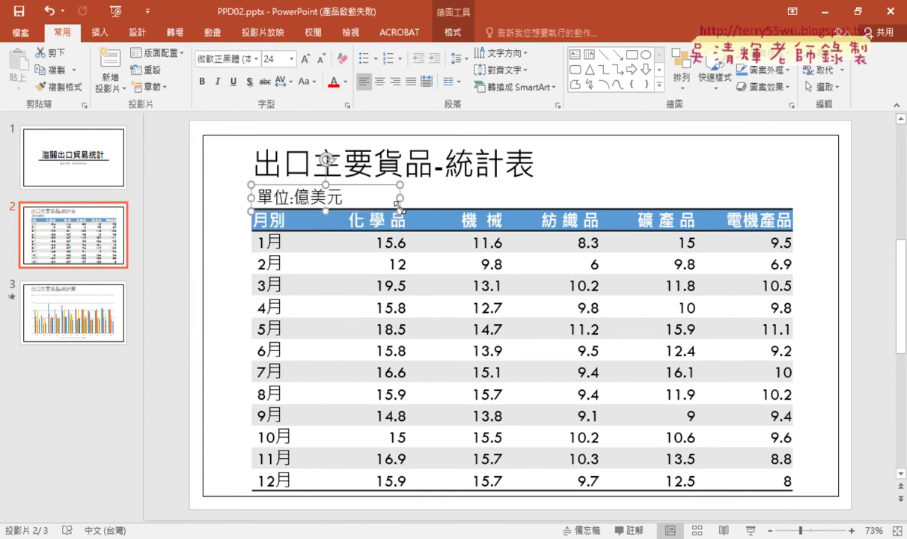
pyautogui.hotkey('ctrl', 'z')
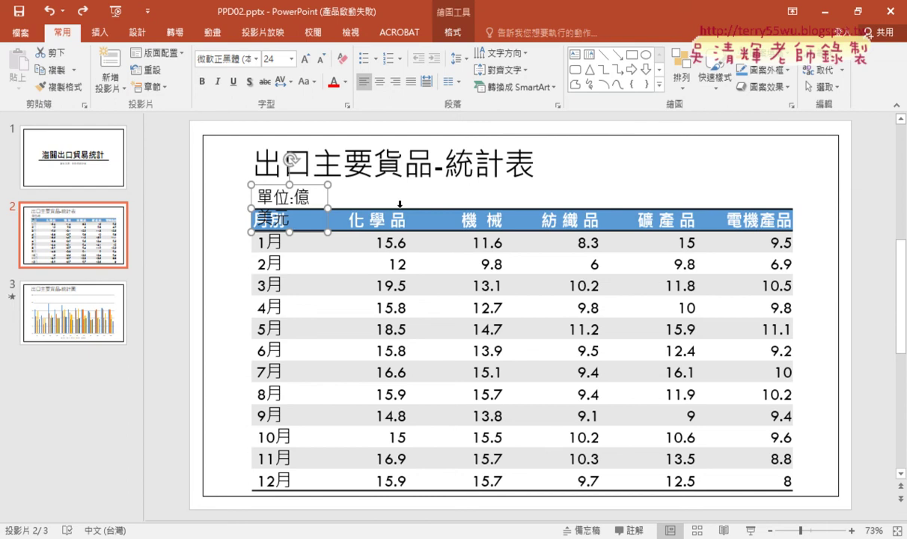
pyautogui.click(452, 35)
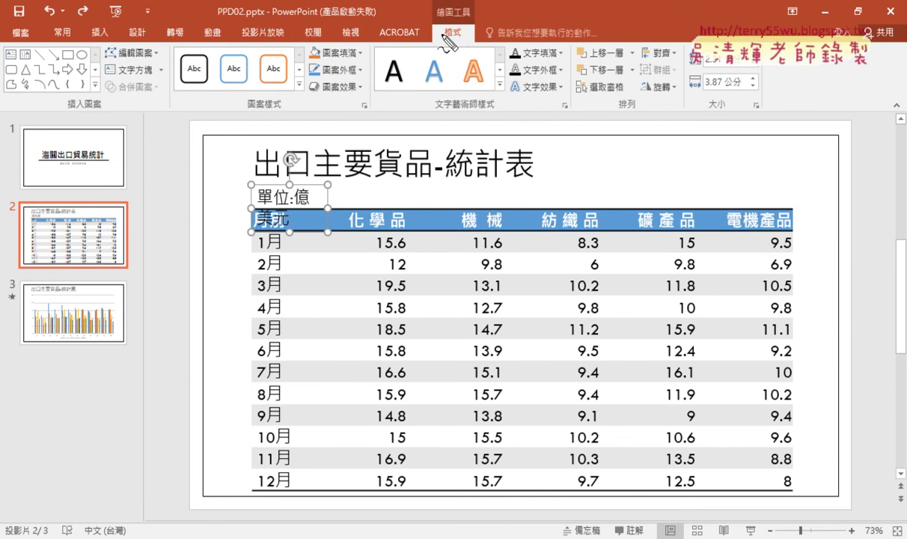
pyautogui.moveTo(271, 260)
pyautogui.mouseDown()
pyautogui.moveTo(320, 225)
pyautogui.moveTo(296, 258)
pyautogui.mouseUp()
pyautogui.moveTo(329, 187)
pyautogui.mouseDown()
pyautogui.moveTo(448, 51)
pyautogui.moveTo(470, 45)
pyautogui.mouseUp()
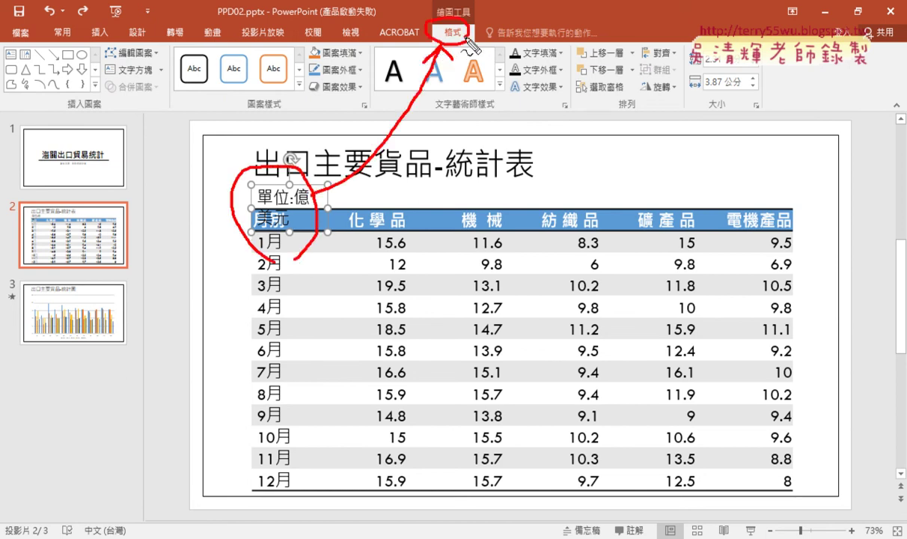
pyautogui.press('Escape')
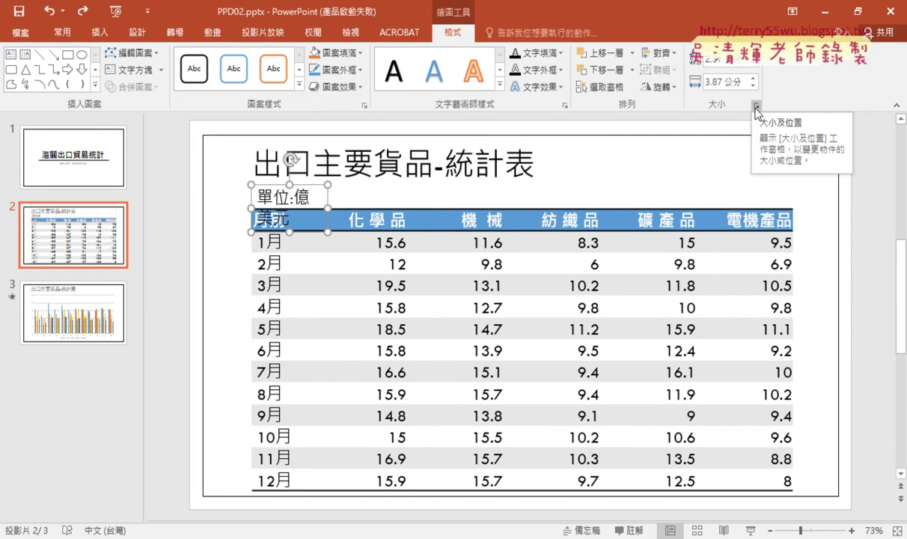
# Step: Open the Format Shape pane and scroll to the unit text box's Text Box margin and wrap settings
pyautogui.click(755, 109)
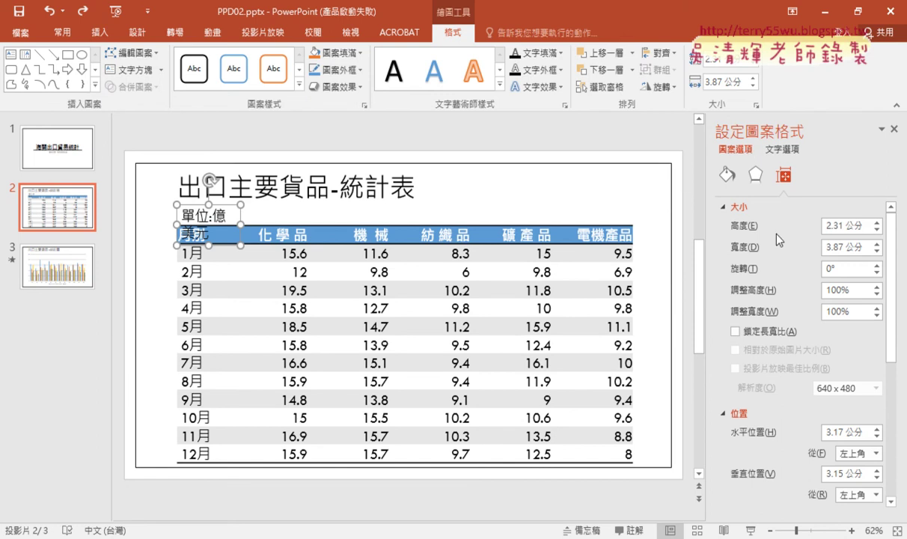
pyautogui.scroll(-1, 754, 314)
pyautogui.scroll(-1, 754, 314)
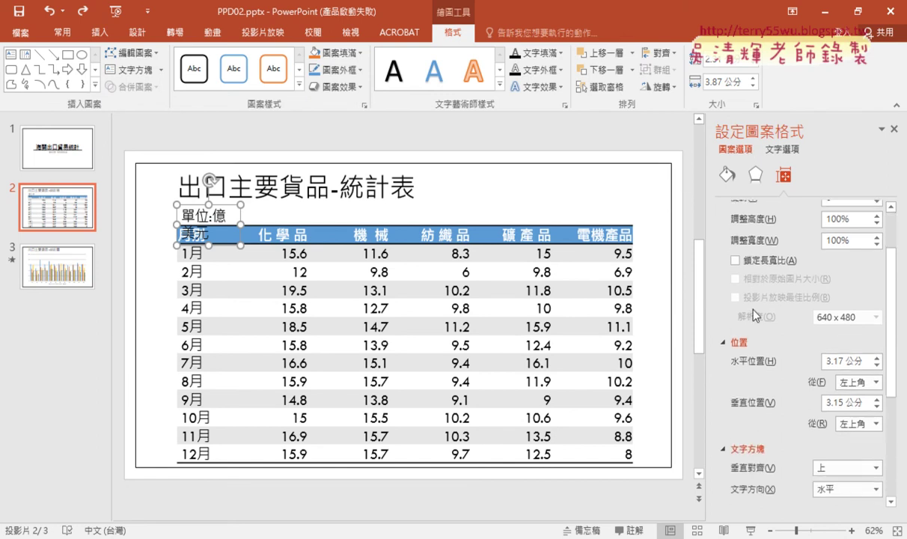
pyautogui.scroll(-1, 750, 329)
pyautogui.scroll(-2, 747, 344)
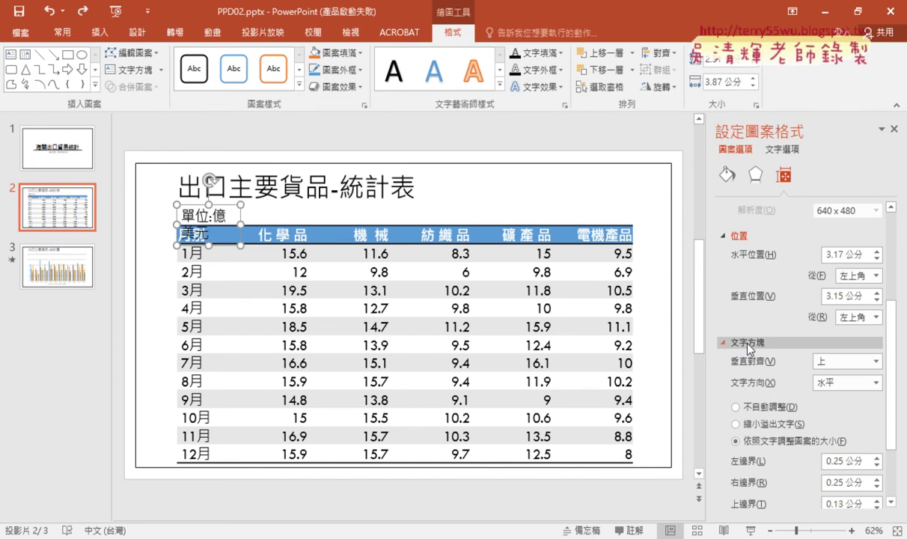
pyautogui.scroll(-1, 747, 344)
pyautogui.scroll(-2, 748, 341)
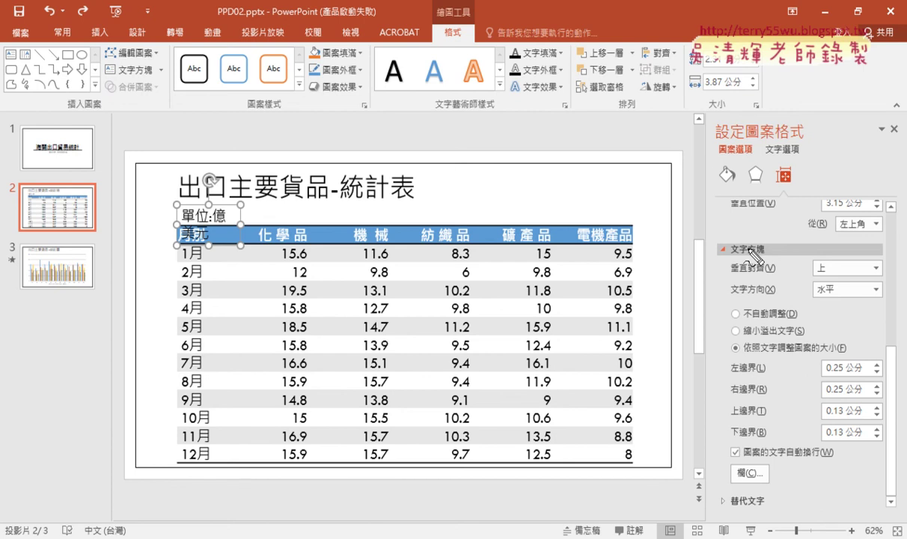
pyautogui.moveTo(829, 469); pyautogui.dragTo(832, 470)
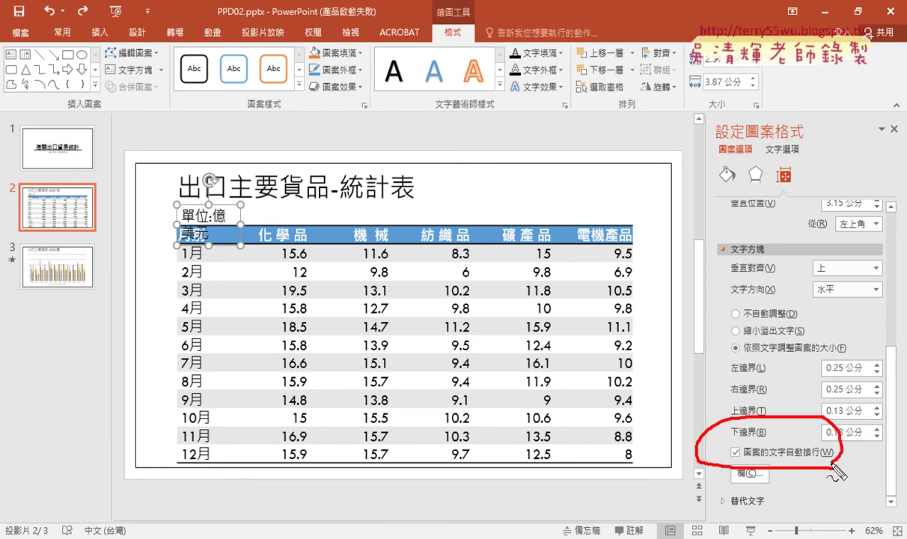
pyautogui.moveTo(760, 94)
pyautogui.mouseDown()
pyautogui.moveTo(763, 109)
pyautogui.moveTo(766, 97)
pyautogui.mouseUp()
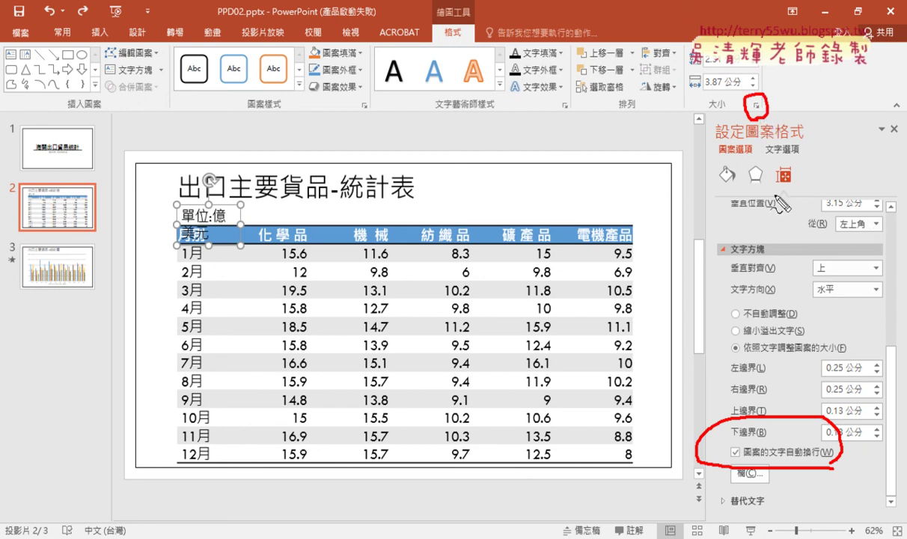
pyautogui.moveTo(760, 116); pyautogui.dragTo(797, 395)
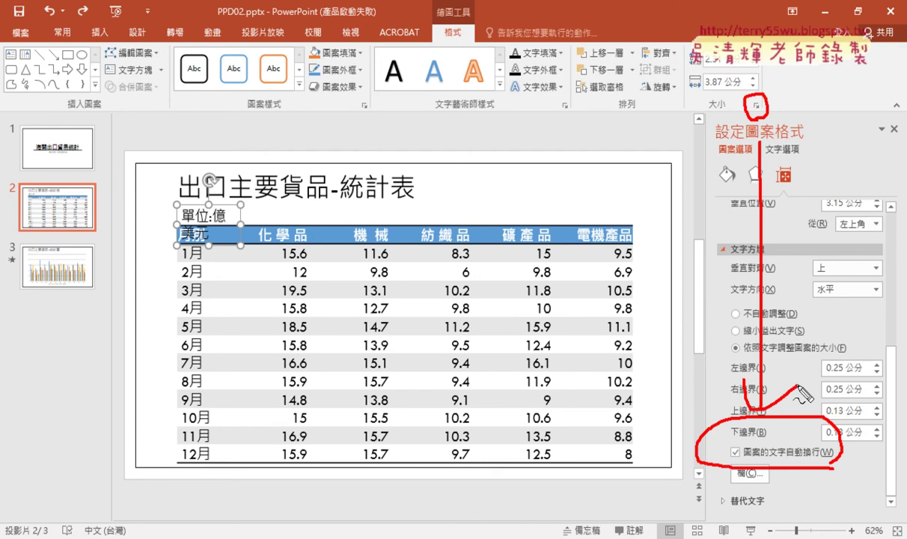
pyautogui.press('Escape')
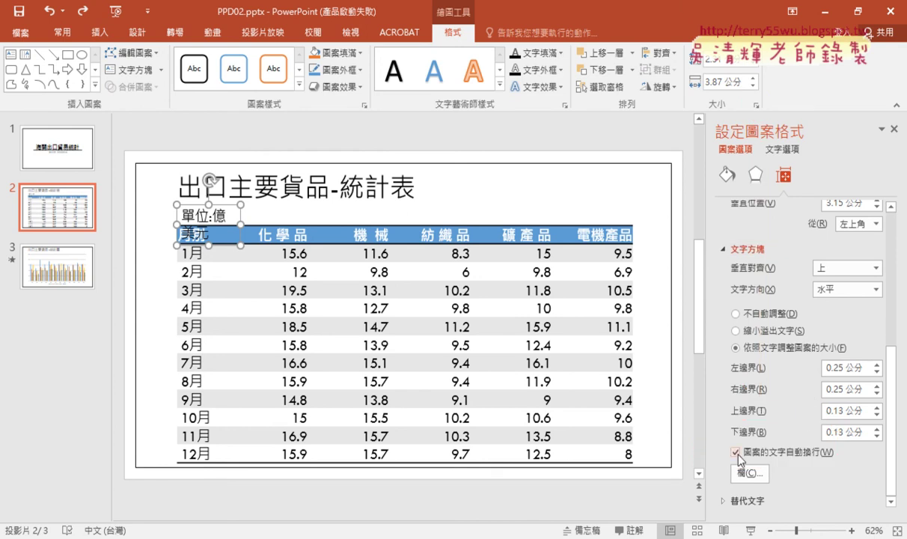
# Step: Uncheck 'Wrap text in shape', set the left margin to 0 cm, and switch to the PDF
pyautogui.click(736, 453)
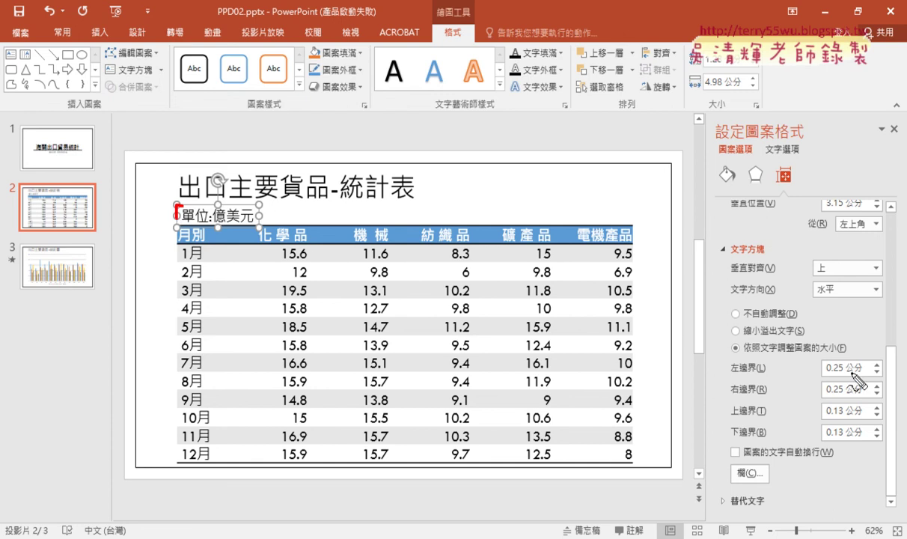
pyautogui.moveTo(847, 371); pyautogui.dragTo(821, 371)
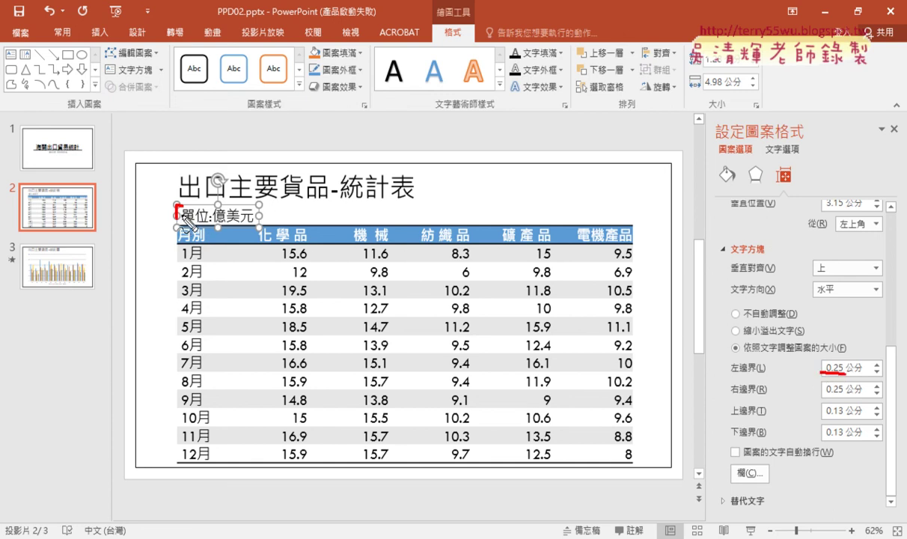
pyautogui.press('e')
pyautogui.doubleClick(833, 367)
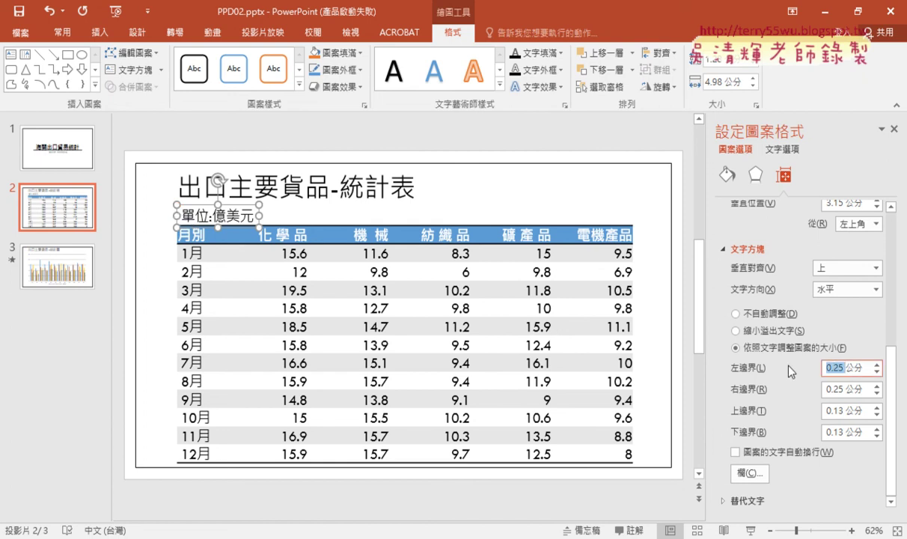
pyautogui.write('0')
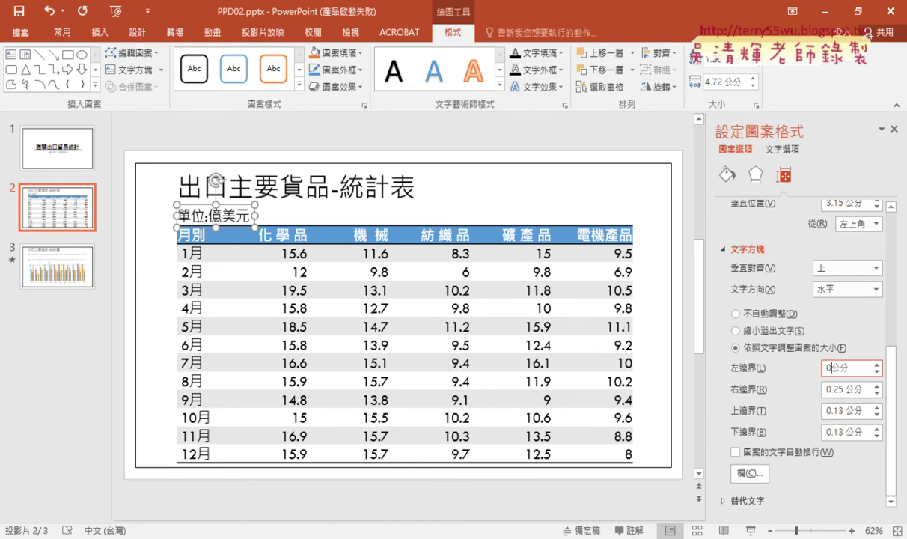
pyautogui.press('Return')
pyautogui.hotkey('alt', 'Tab')
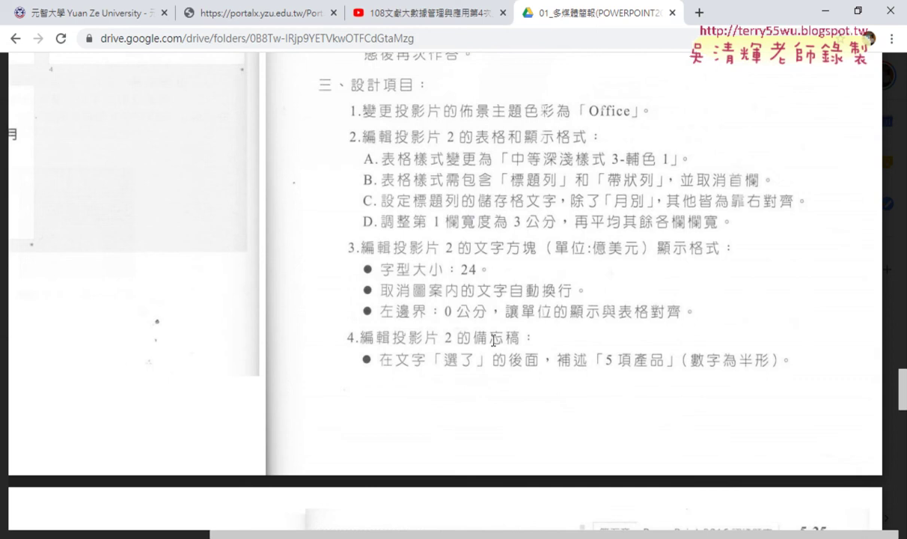
# Step: Open slide 2's Notes pane and place the caret after 選了 in the notes text
pyautogui.click(825, 11)
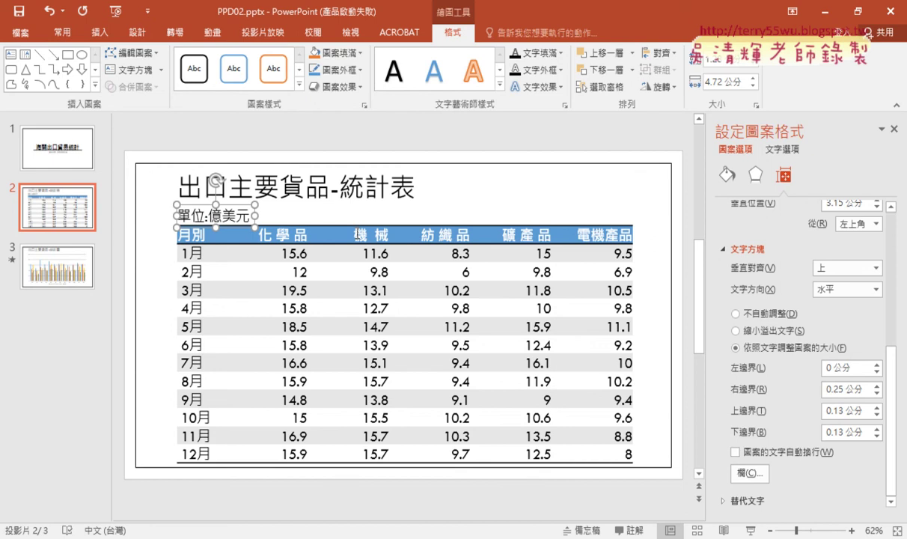
pyautogui.moveTo(500, 320)
pyautogui.mouseDown()
pyautogui.moveTo(569, 486)
pyautogui.moveTo(606, 468)
pyautogui.mouseUp()
pyautogui.moveTo(576, 524); pyautogui.dragTo(609, 529)
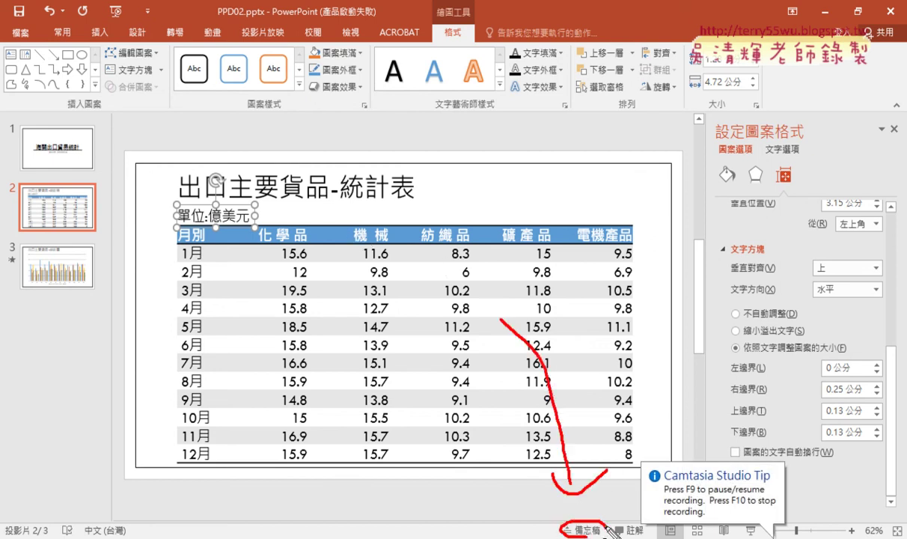
pyautogui.press('Escape')
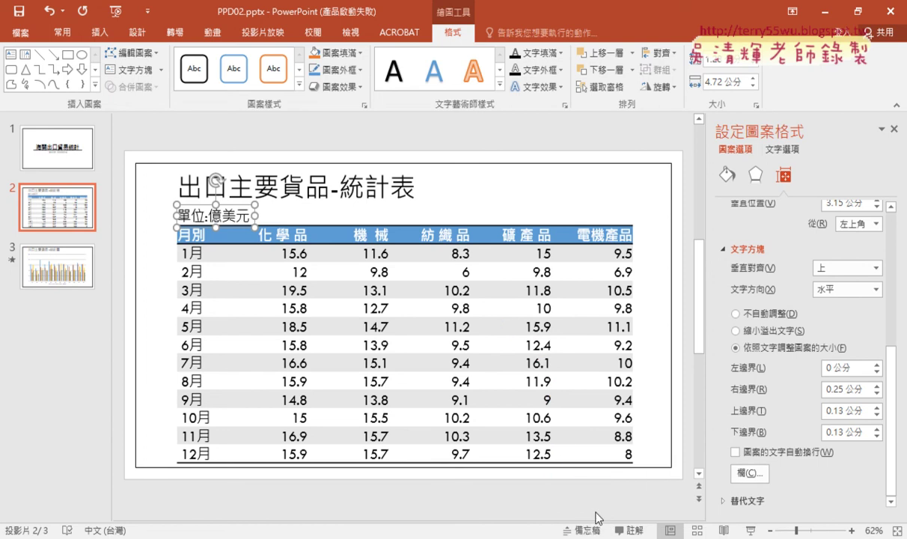
pyautogui.click(594, 531)
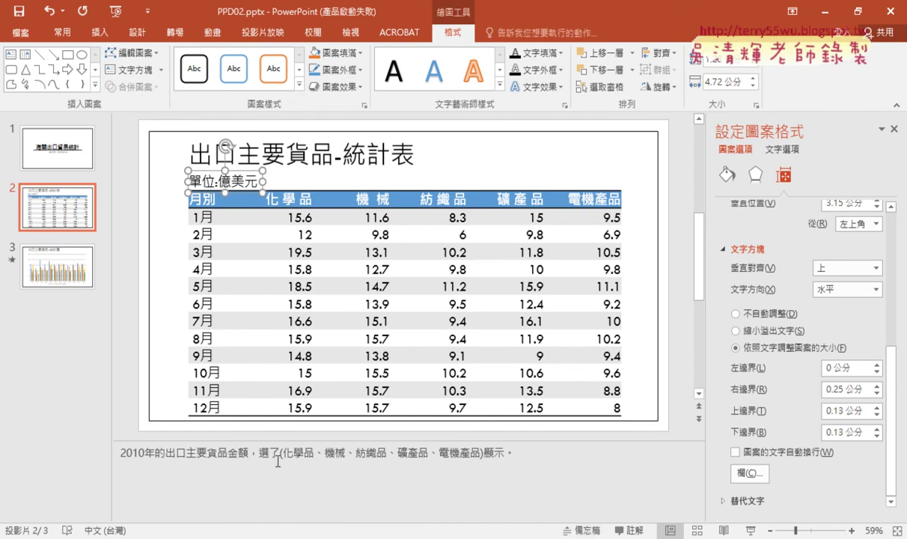
pyautogui.click(374, 456)
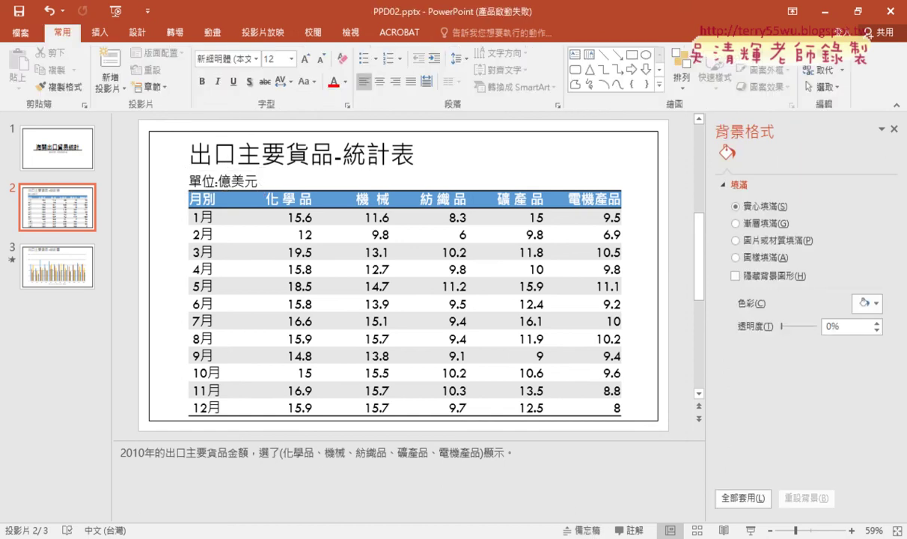
pyautogui.hotkey('alt', 'Tab')
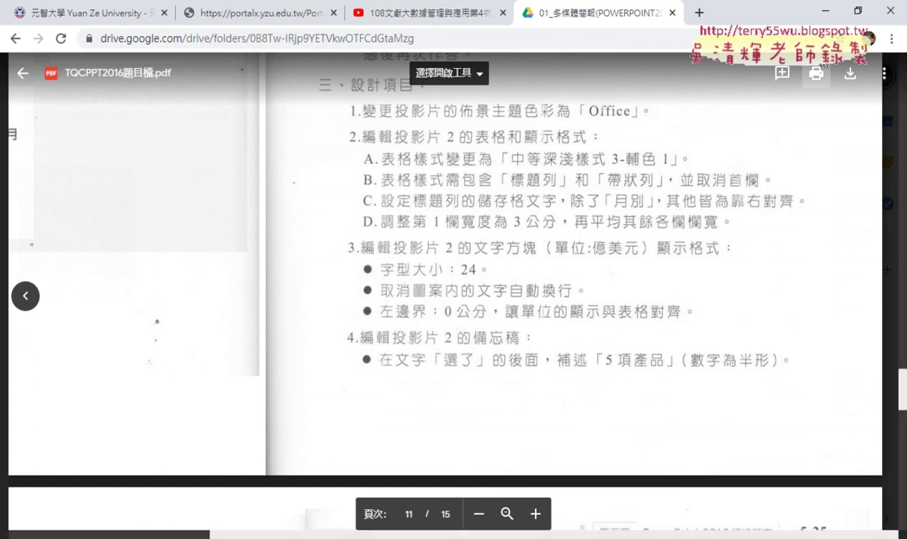
pyautogui.hotkey('alt', 'Tab')
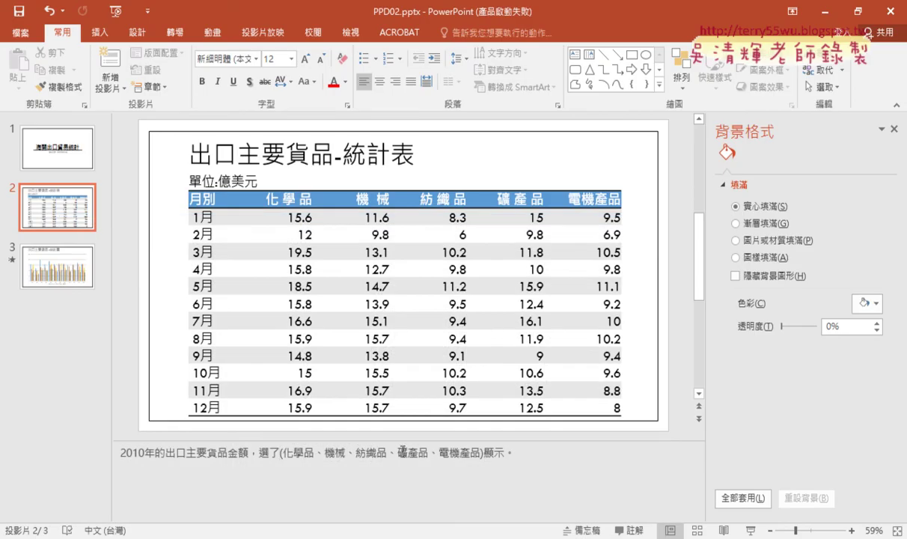
# Step: Type 5項產品 after 選了 in the notes, correcting 巷 to 項 with the Zhuyin IME
pyautogui.write('5')
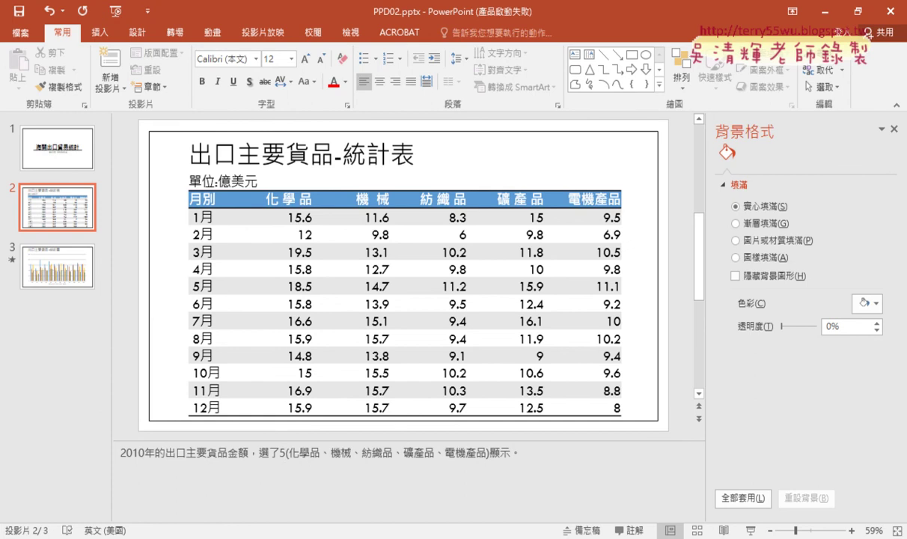
pyautogui.hotkey('ctrl', 'space')
pyautogui.write('巷產ㄆㄧ')
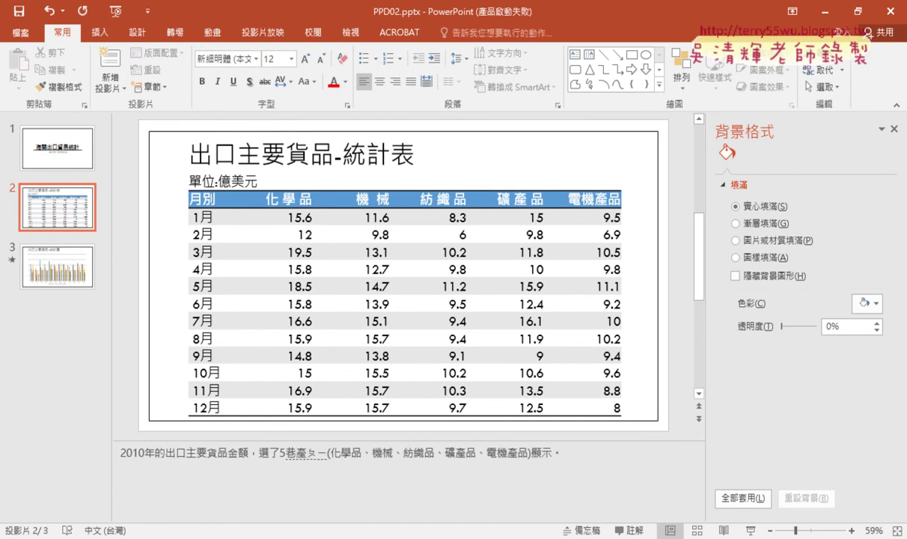
pyautogui.write('p3')
pyautogui.press('Left')
pyautogui.press('Left')
pyautogui.press('Left')
pyautogui.press('Down')
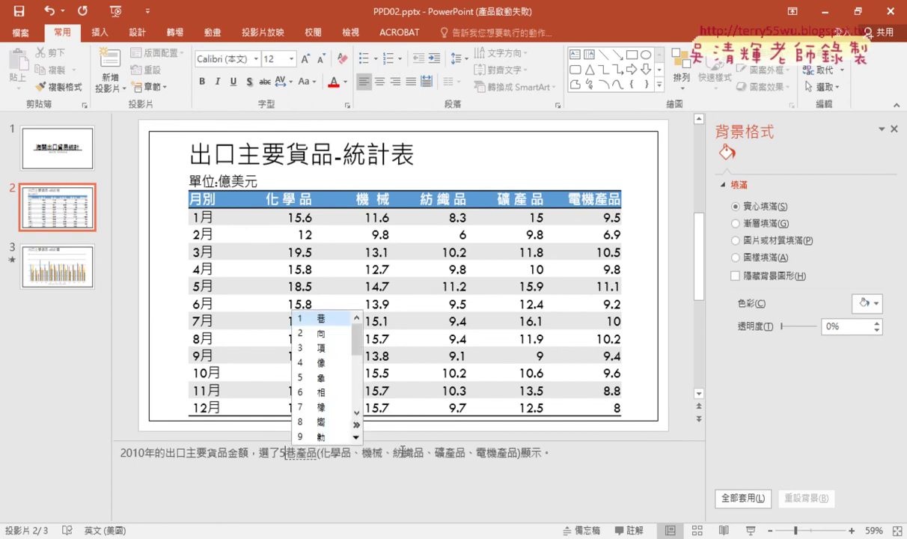
pyautogui.press('Down')
pyautogui.press('Down')
pyautogui.press('Return')
pyautogui.press('Return')
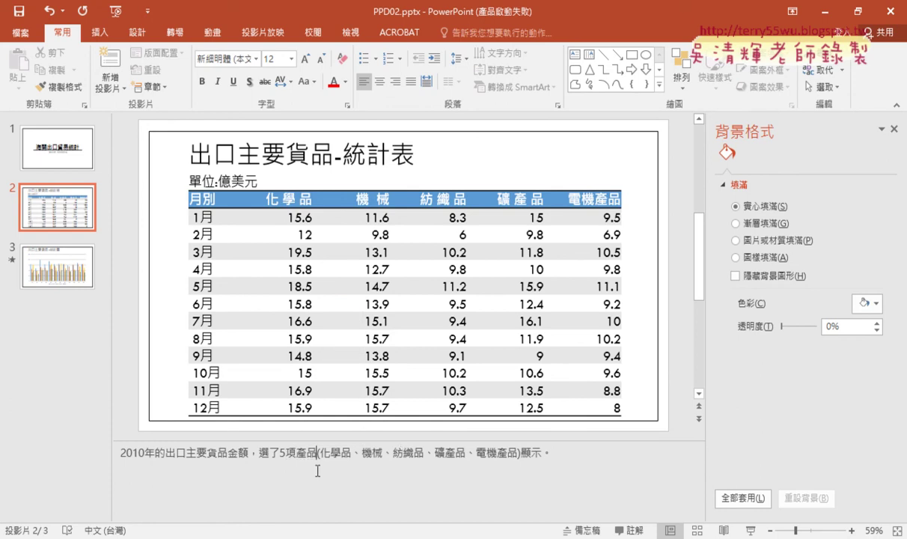
# Step: Check the half-width 5 in the notes, then return to the instructions PDF
pyautogui.click(284, 452)
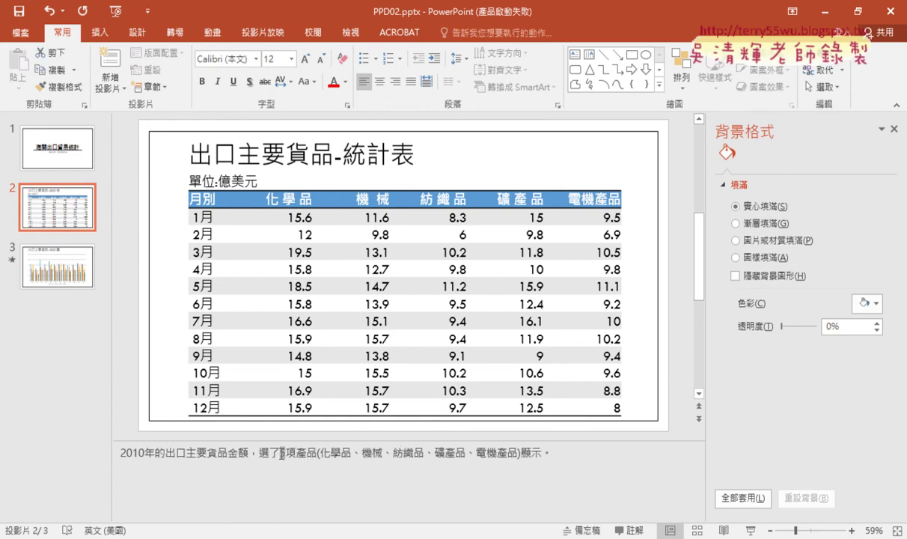
pyautogui.press('End')
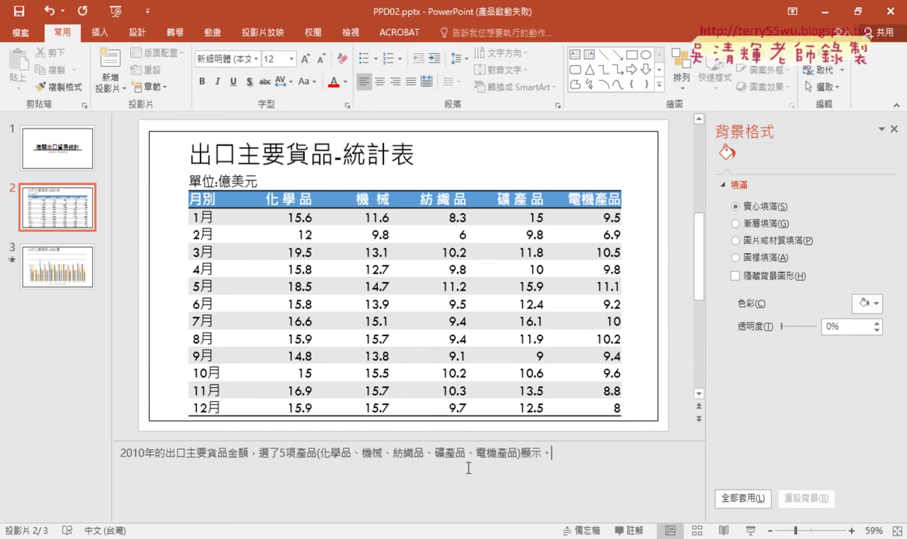
pyautogui.click(202, 533)
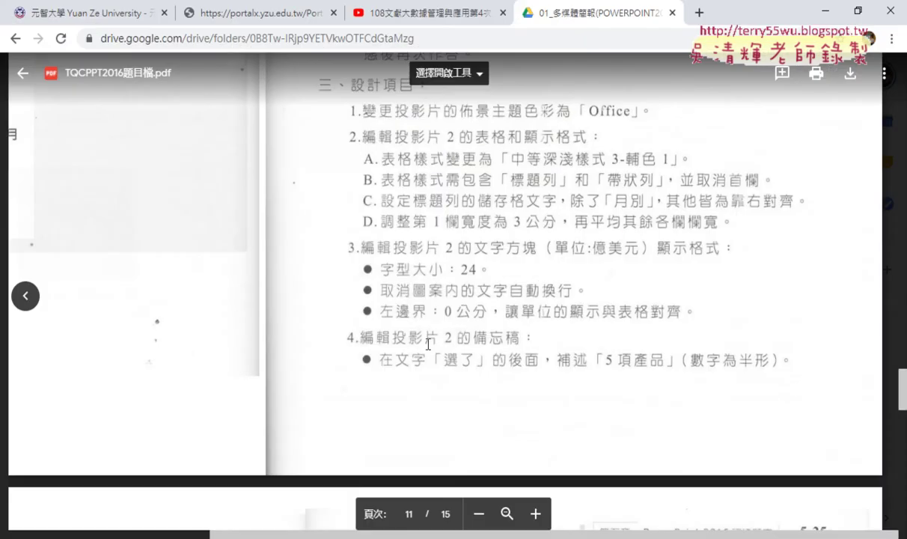